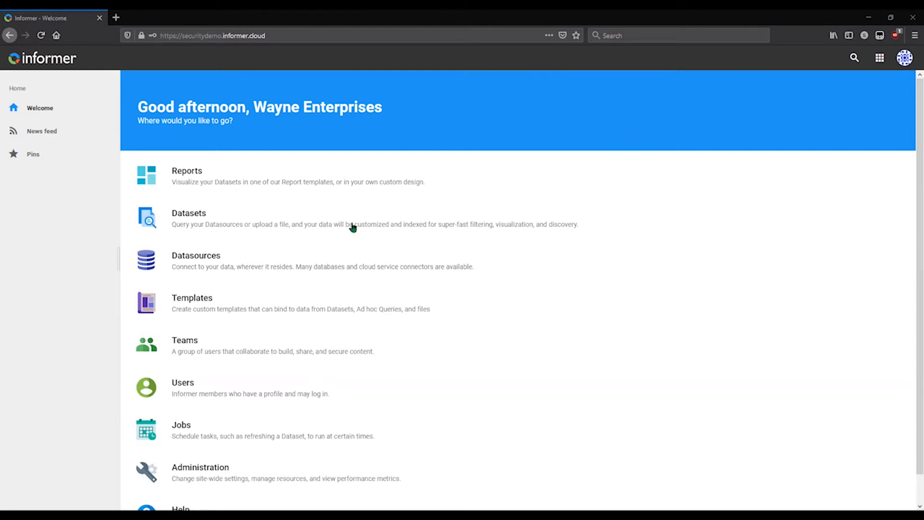
# Open the Northwind datasource and look through its mappings, selecting Products to view its mapping set details.
pyautogui.click(244, 262)
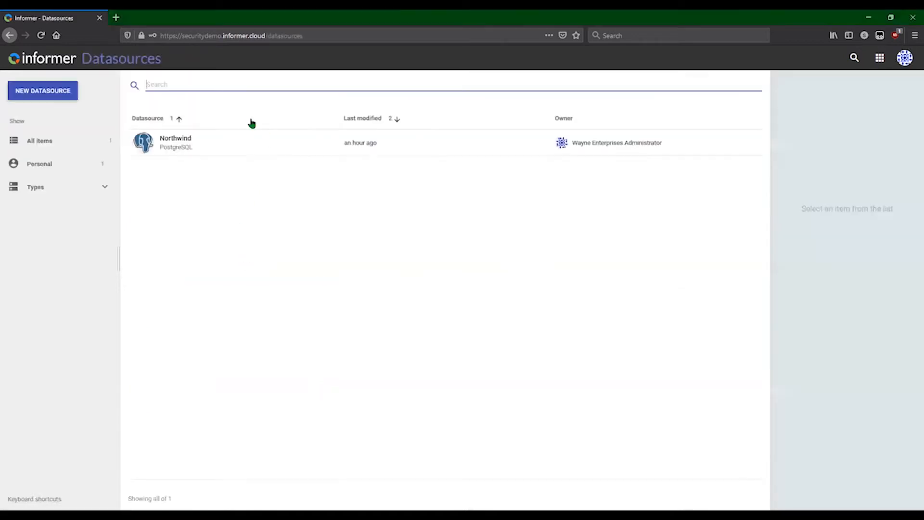
pyautogui.click(191, 152)
pyautogui.doubleClick(191, 152)
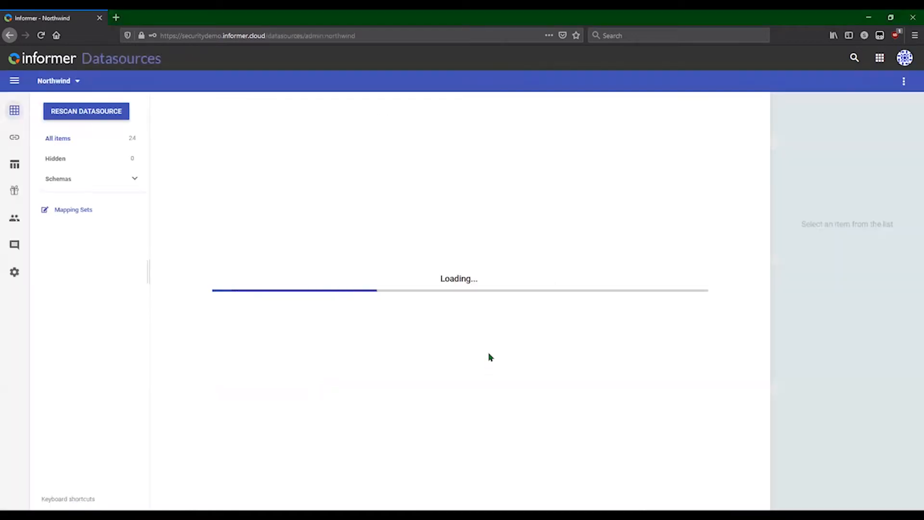
pyautogui.scroll(-2, 516, 288)
pyautogui.scroll(-2, 516, 324)
pyautogui.click(577, 366)
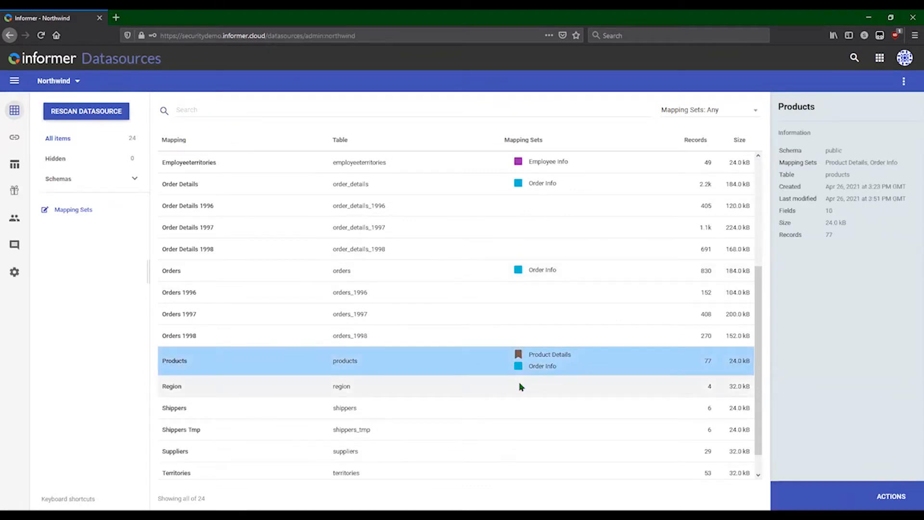
# Open the Employees mapping of the Northwind datasource to review its restricted fields and field sets.
pyautogui.scroll(2, 391, 230)
pyautogui.click(391, 229)
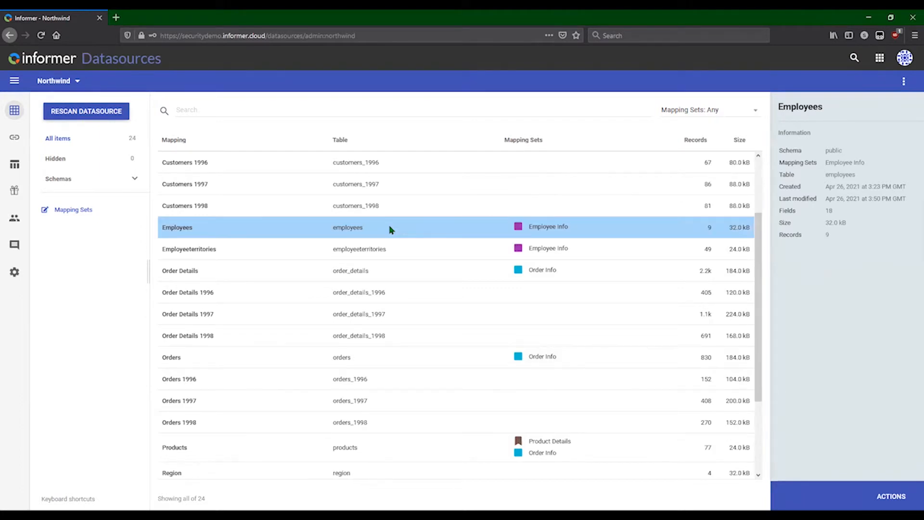
pyautogui.doubleClick(391, 229)
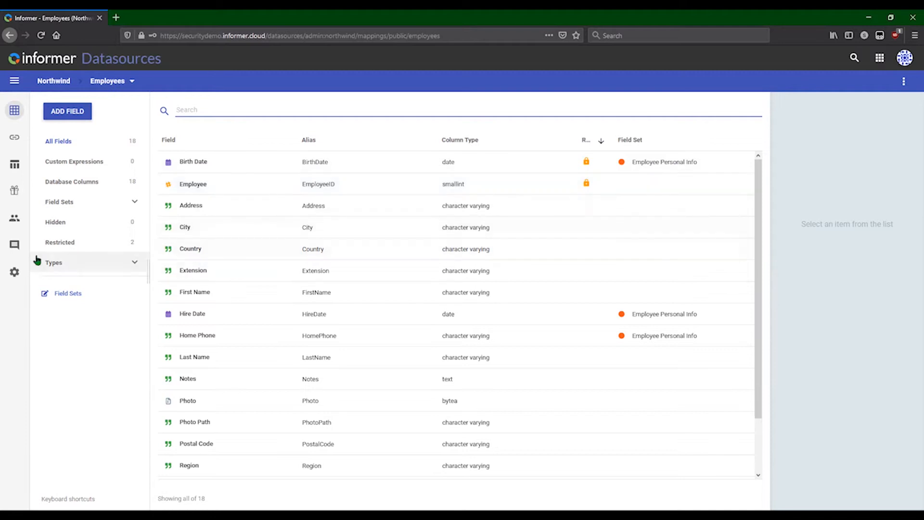
# Open the Northwind datasource's access page and review Team A's access level, closing it without saving.
pyautogui.click(15, 220)
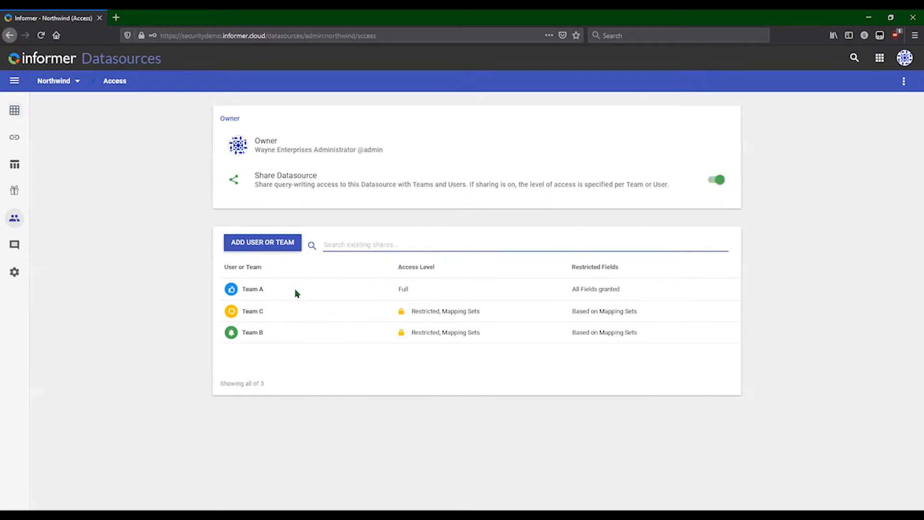
pyautogui.click(296, 293)
pyautogui.click(296, 292)
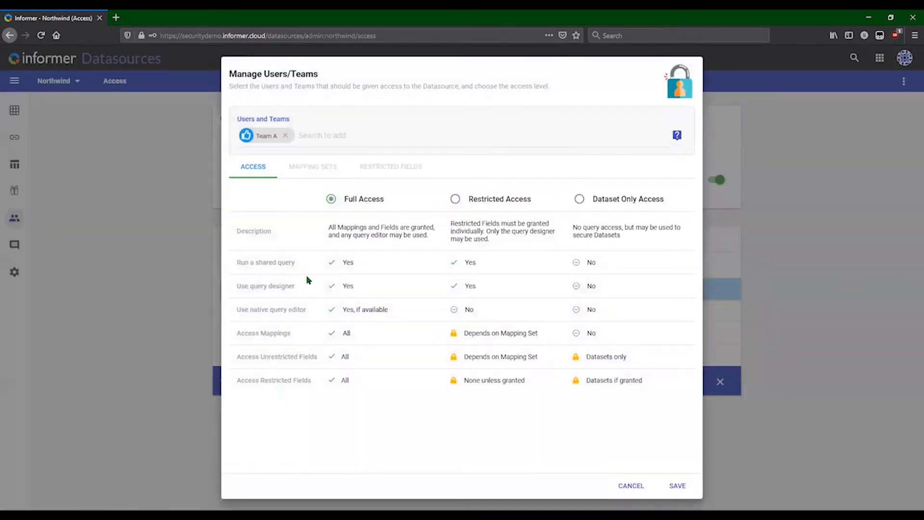
pyautogui.click(622, 488)
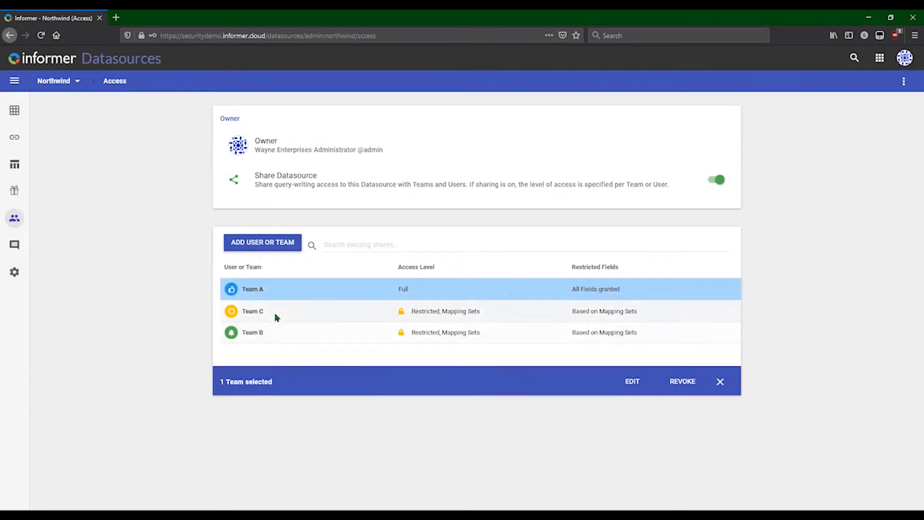
# Review Team B's datasource access level, mapping set access and restricted fields, closing without saving.
pyautogui.click(296, 332)
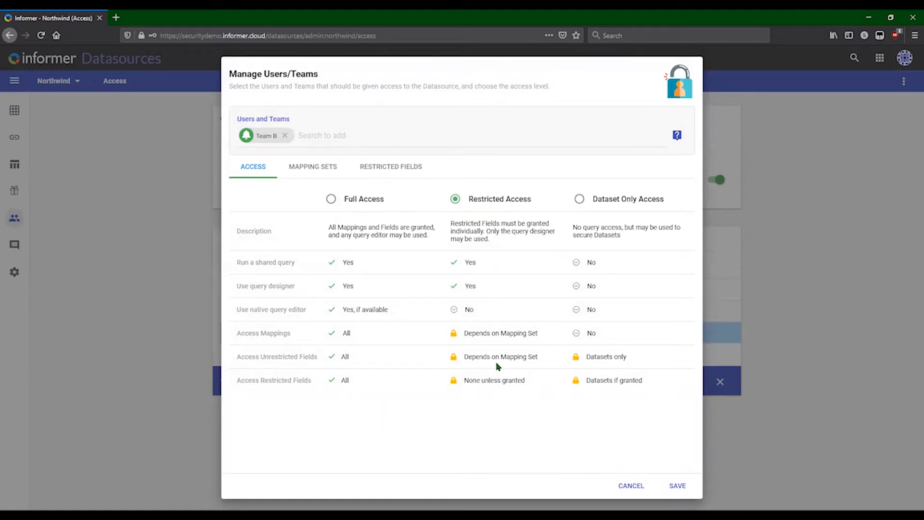
pyautogui.click(299, 177)
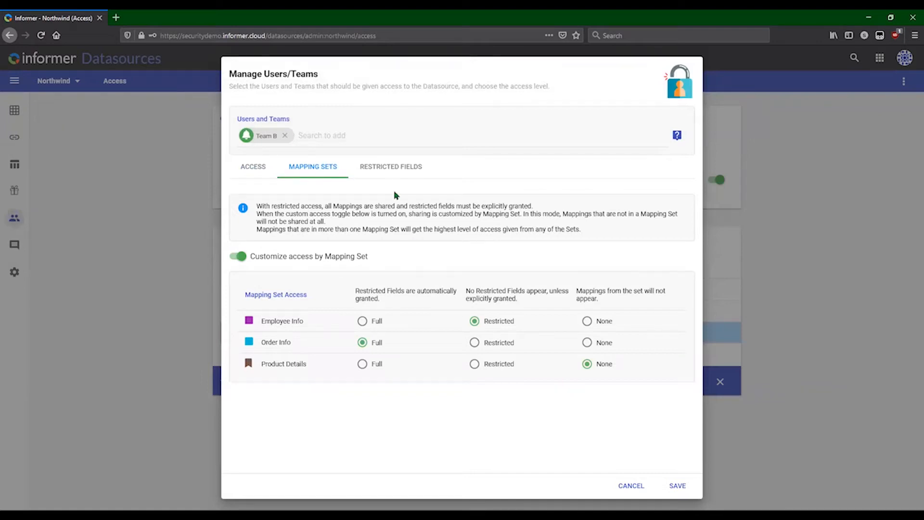
pyautogui.click(381, 167)
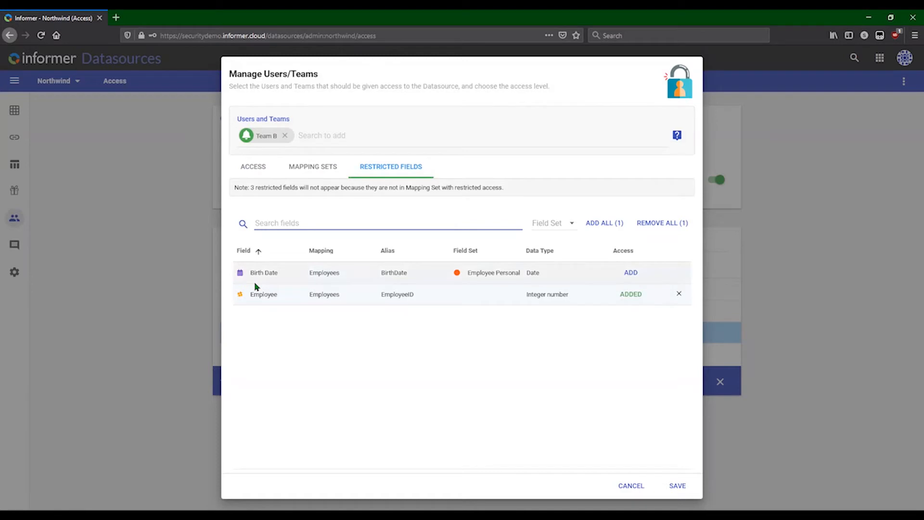
pyautogui.click(639, 487)
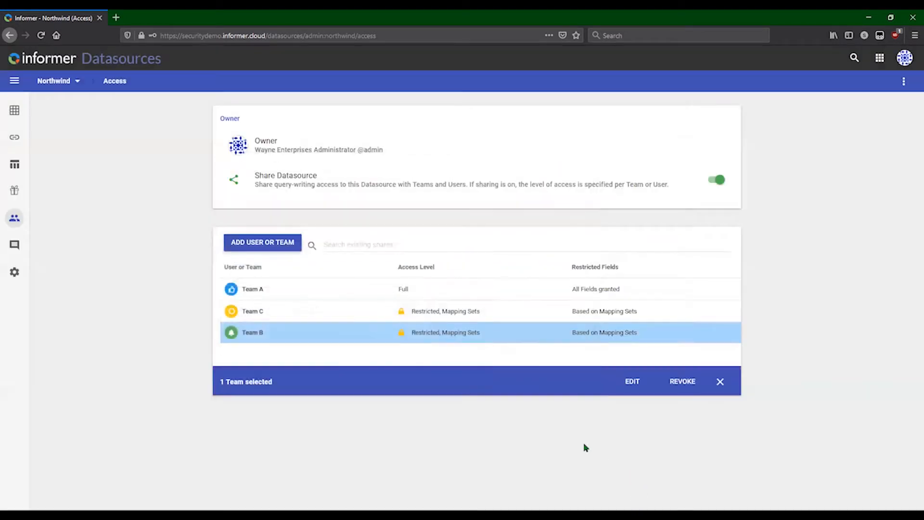
# Review Team C's datasource access level, mapping set access and restricted fields, closing without saving.
pyautogui.doubleClick(285, 313)
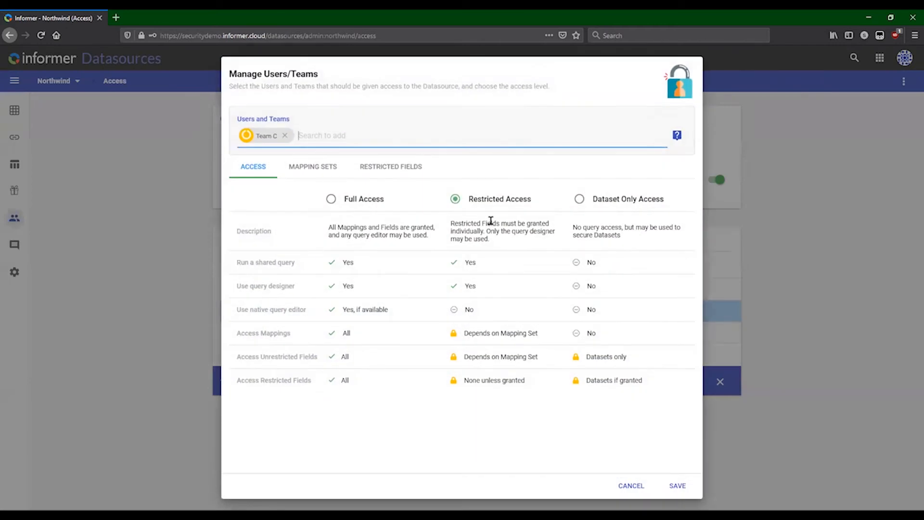
pyautogui.click(315, 168)
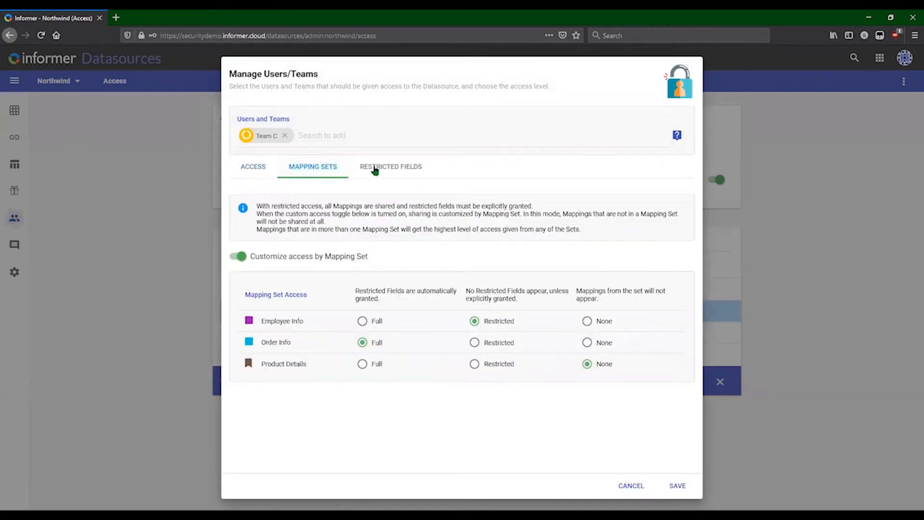
pyautogui.click(406, 172)
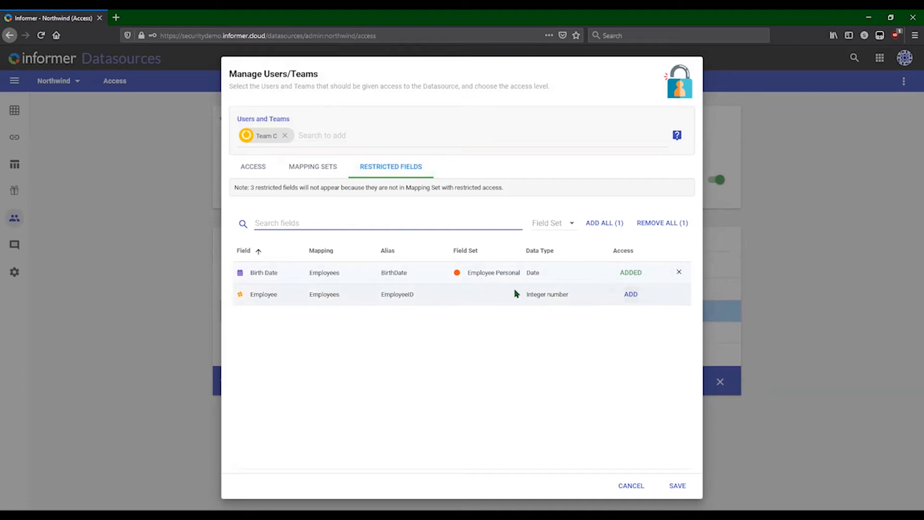
pyautogui.click(637, 490)
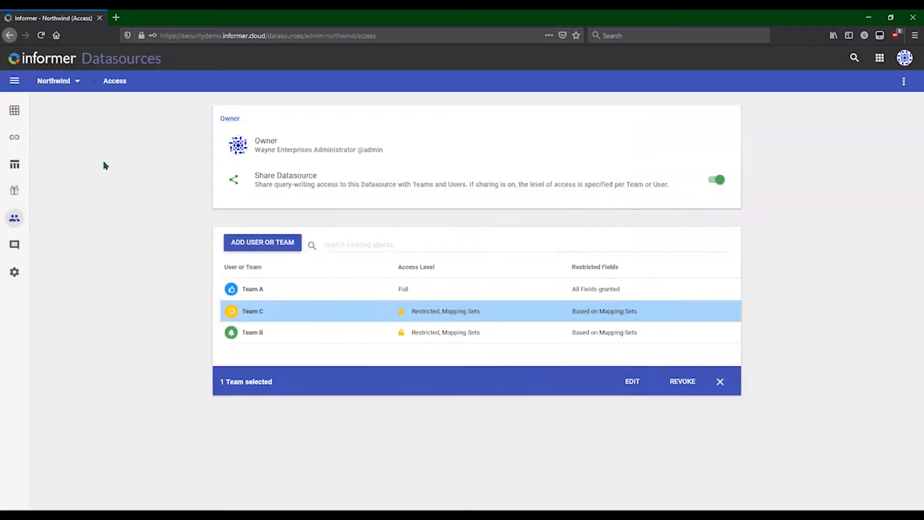
# Go back to the home page and open the Employees - Full Access dataset from the datasets list.
pyautogui.click(61, 88)
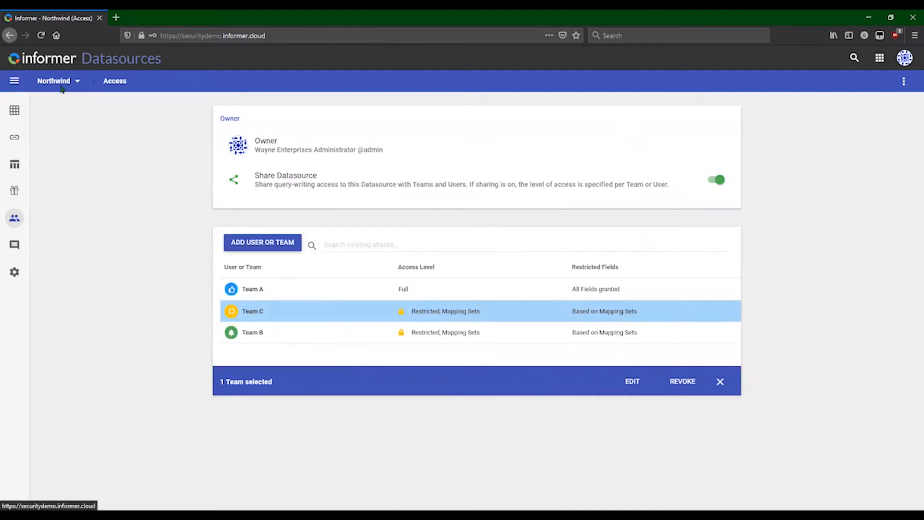
pyautogui.click(272, 224)
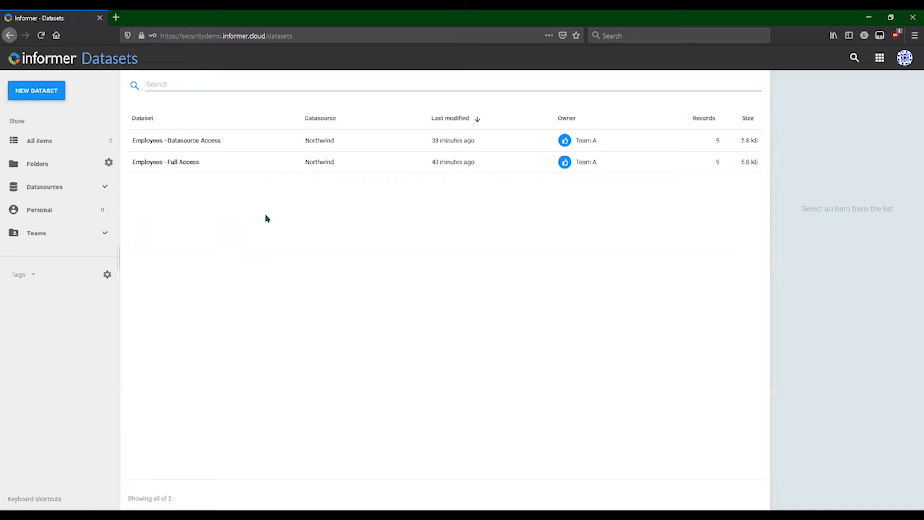
pyautogui.click(273, 164)
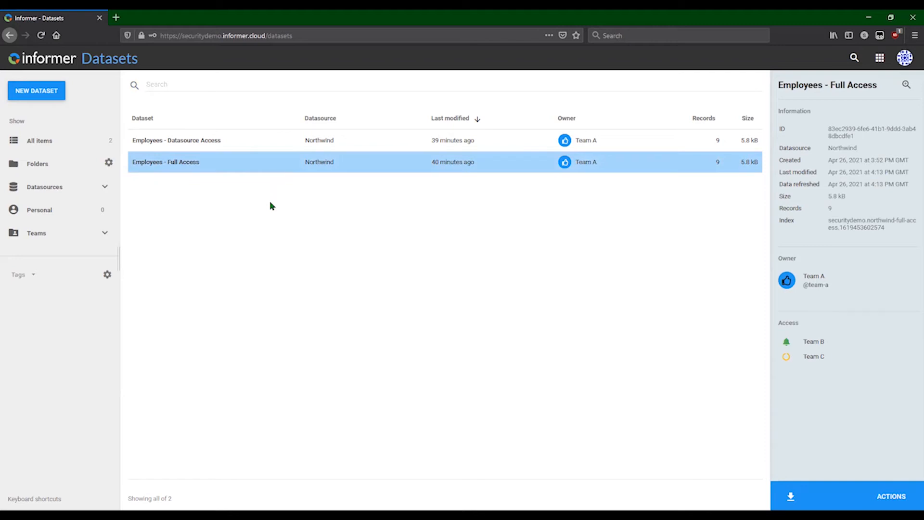
pyautogui.doubleClick(203, 161)
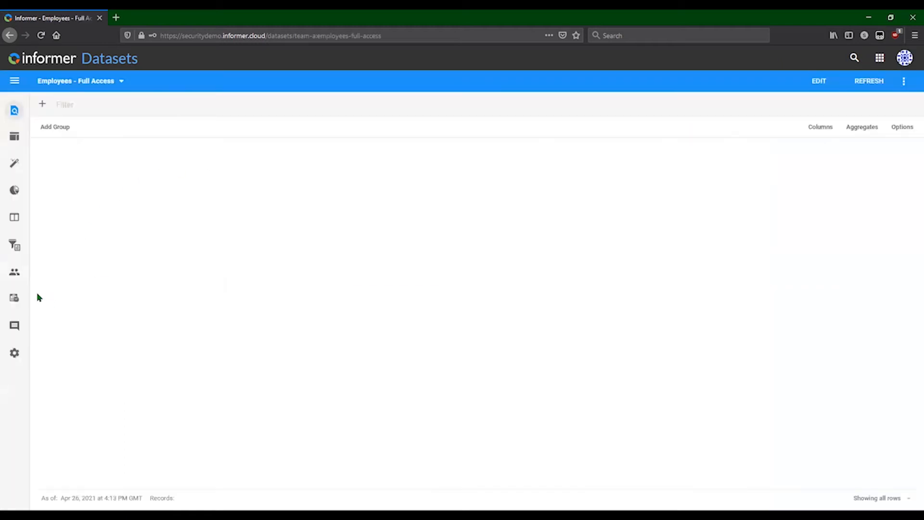
# Review Team B's row and field level security on the Employees - Full Access dataset, and return to its data view.
pyautogui.click(14, 276)
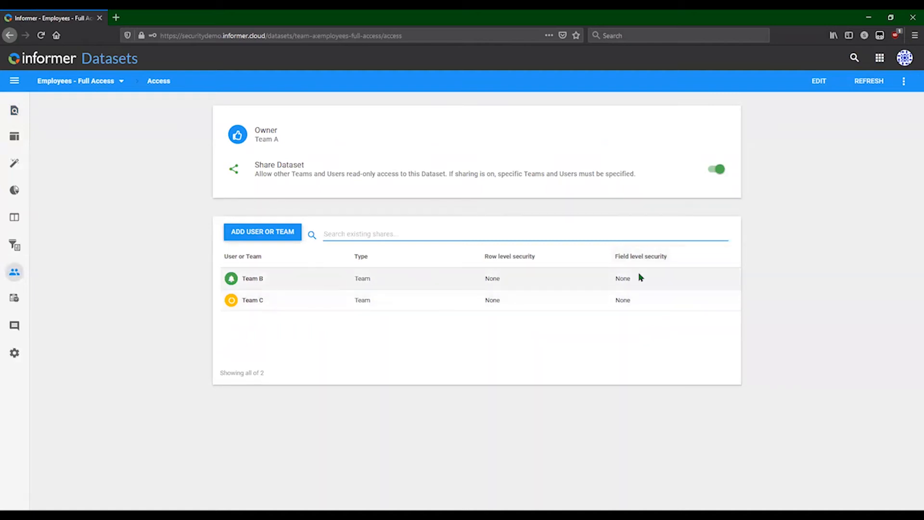
pyautogui.click(359, 281)
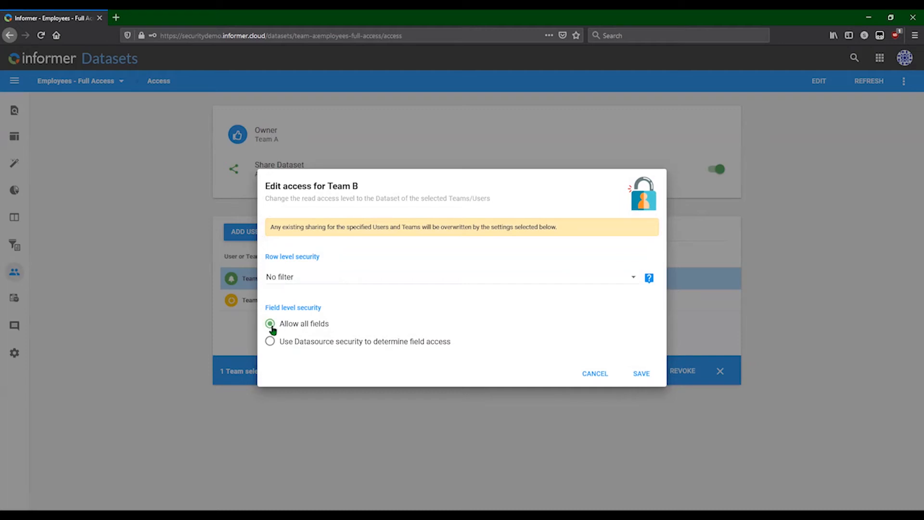
pyautogui.click(596, 375)
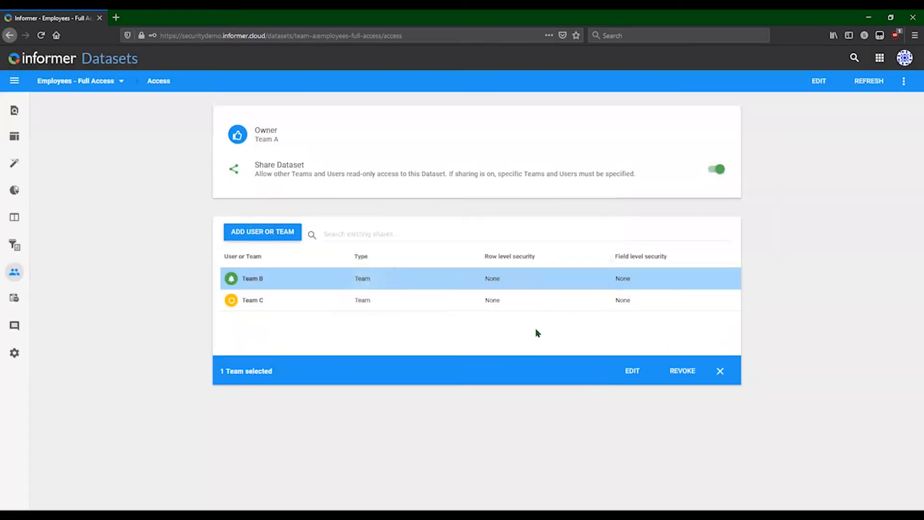
pyautogui.click(14, 110)
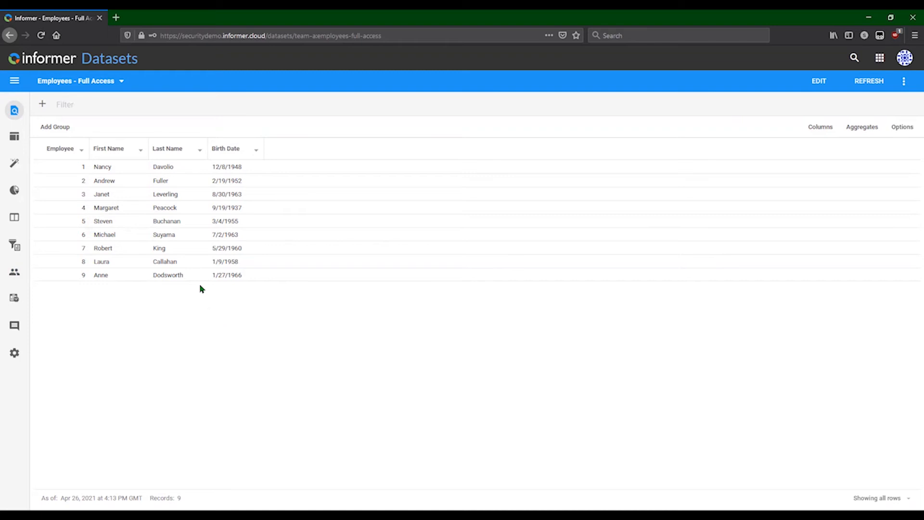
# Open the profile of user B from the users list and impersonate that user.
pyautogui.click(103, 60)
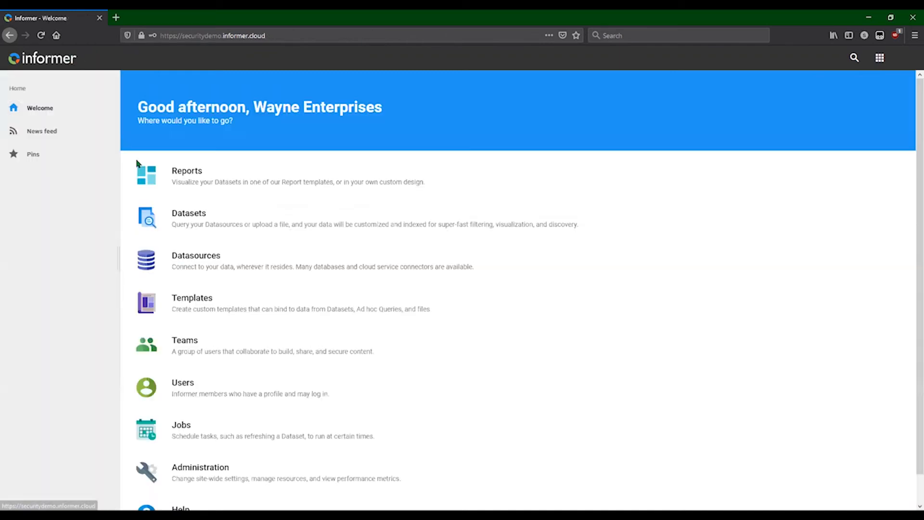
pyautogui.click(221, 388)
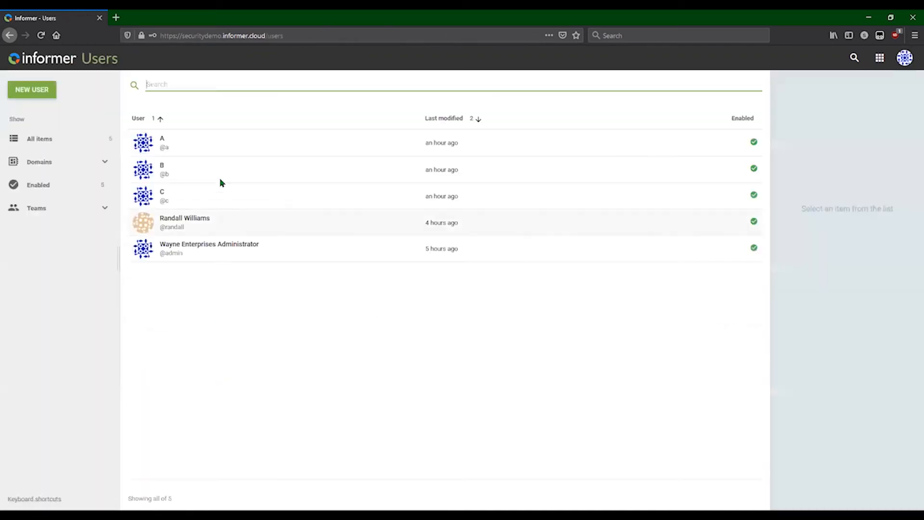
pyautogui.click(212, 169)
pyautogui.doubleClick(212, 169)
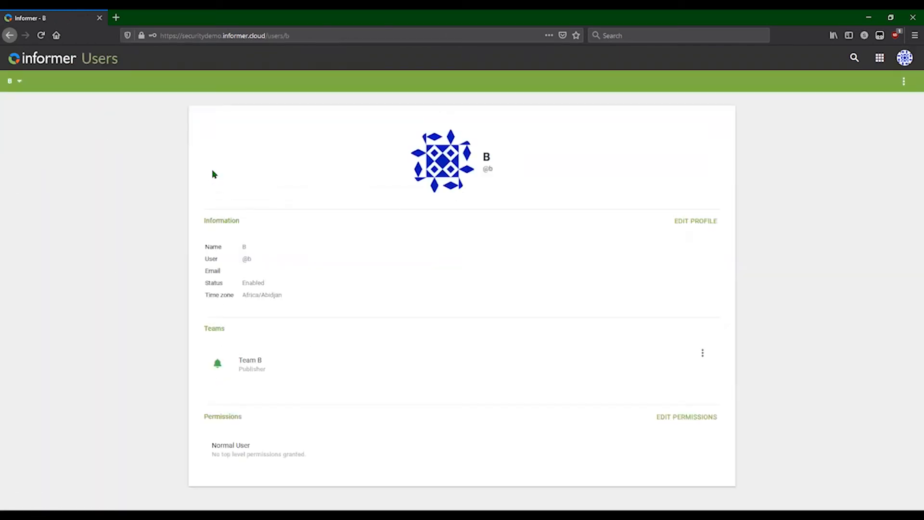
pyautogui.click(904, 81)
pyautogui.click(813, 174)
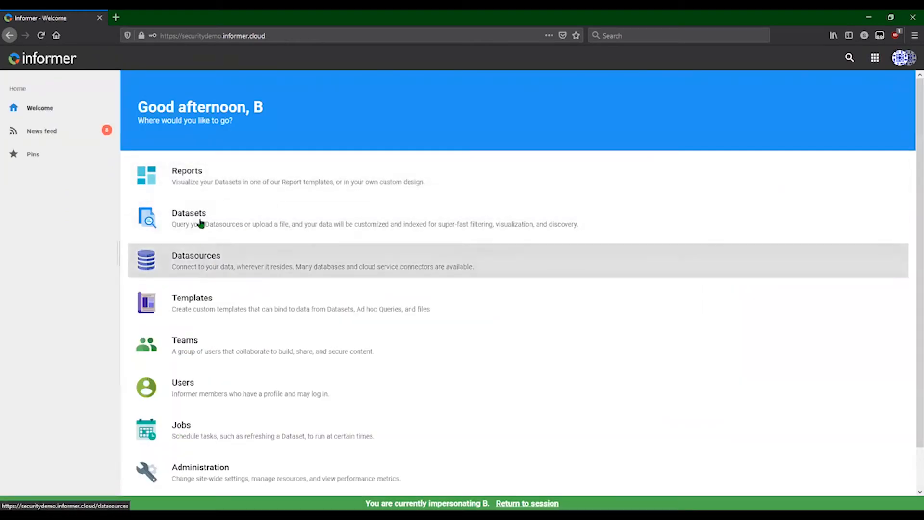
# View the Employees - Full Access dataset's data as user B, and return to the administrator session.
pyautogui.click(199, 221)
pyautogui.doubleClick(170, 163)
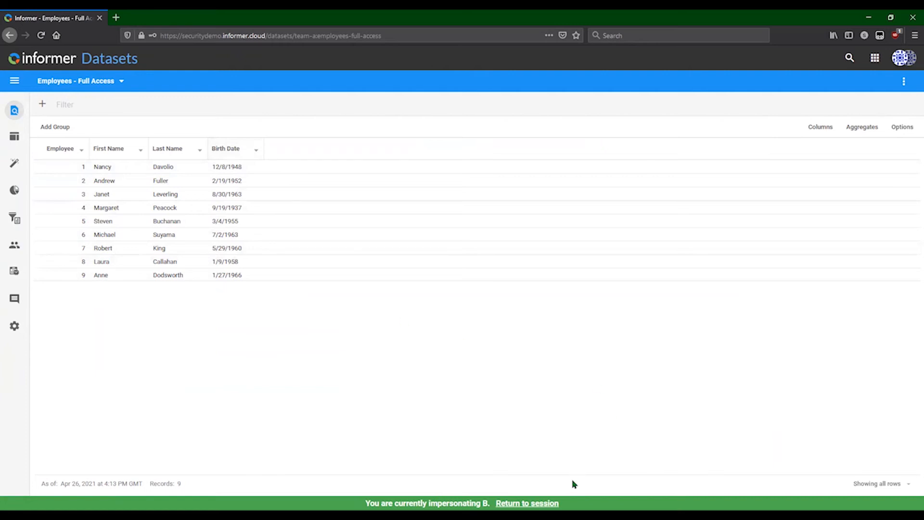
pyautogui.click(530, 501)
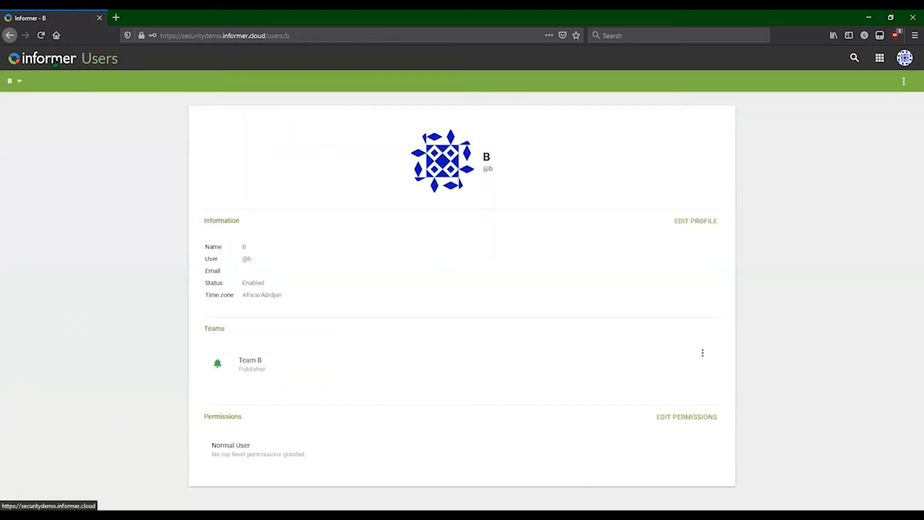
# Open the Employees - Datasource Access dataset and review Team B's row and field level security on its access page.
pyautogui.click(60, 50)
pyautogui.click(203, 226)
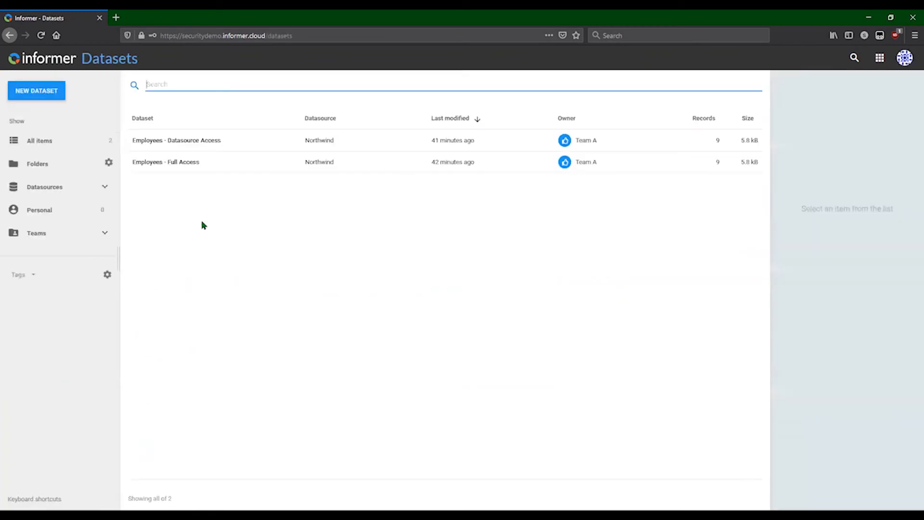
pyautogui.click(264, 141)
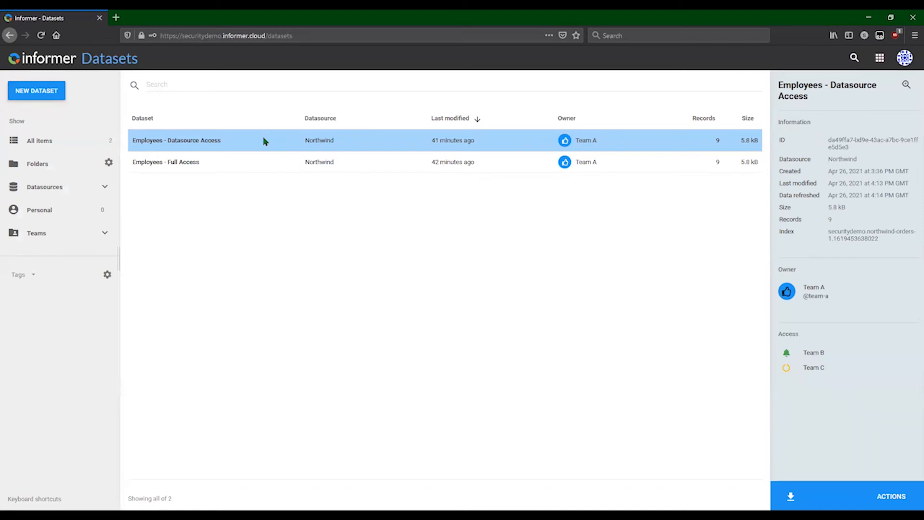
pyautogui.doubleClick(265, 141)
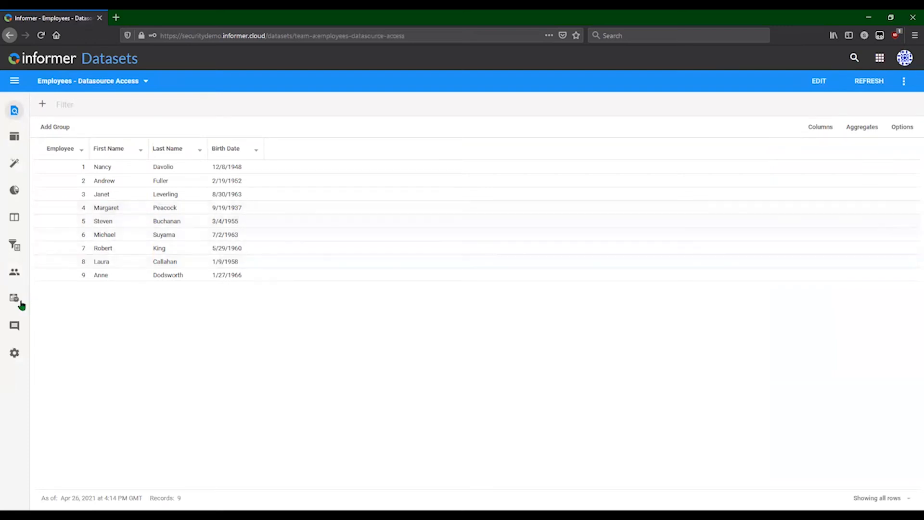
pyautogui.click(15, 272)
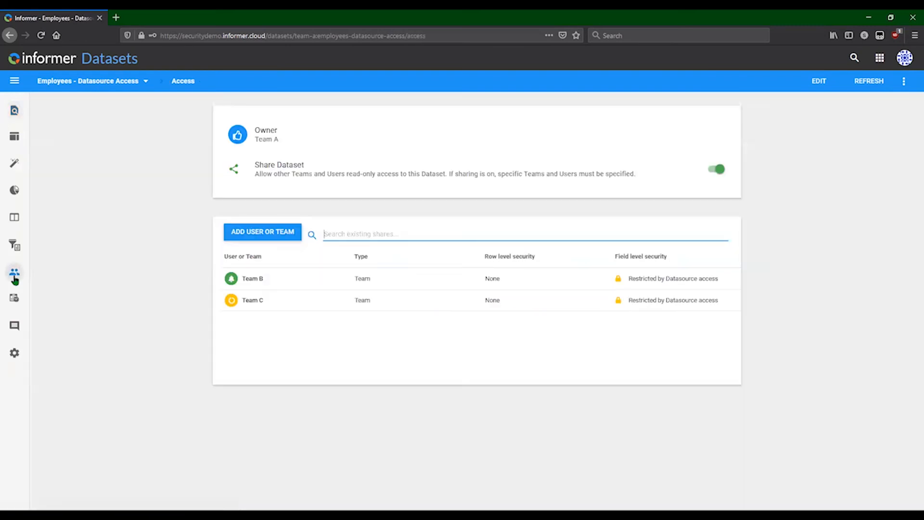
pyautogui.doubleClick(241, 276)
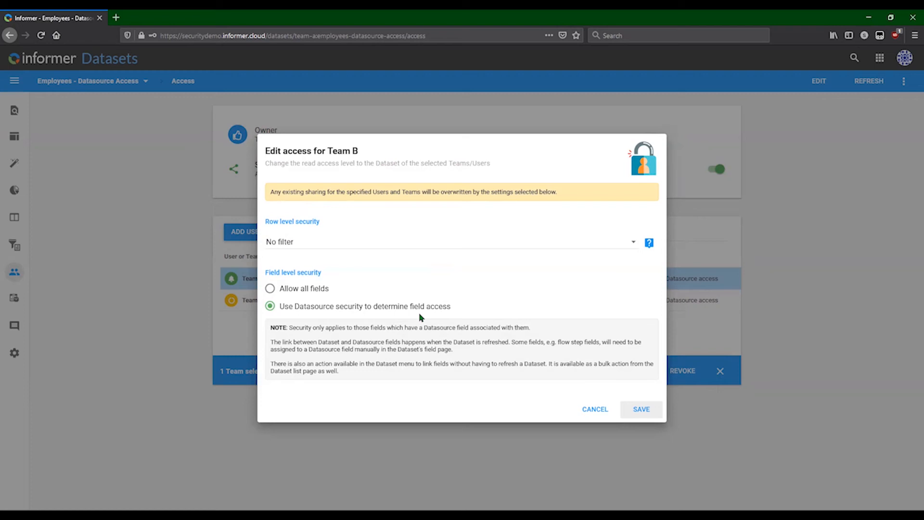
# Close Team B's access settings without saving, and impersonate user B from that user's profile.
pyautogui.click(596, 409)
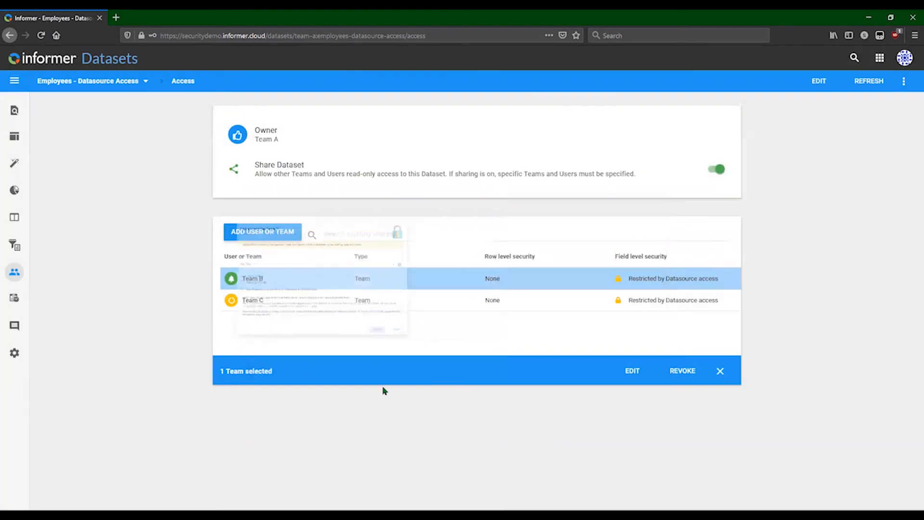
pyautogui.click(66, 59)
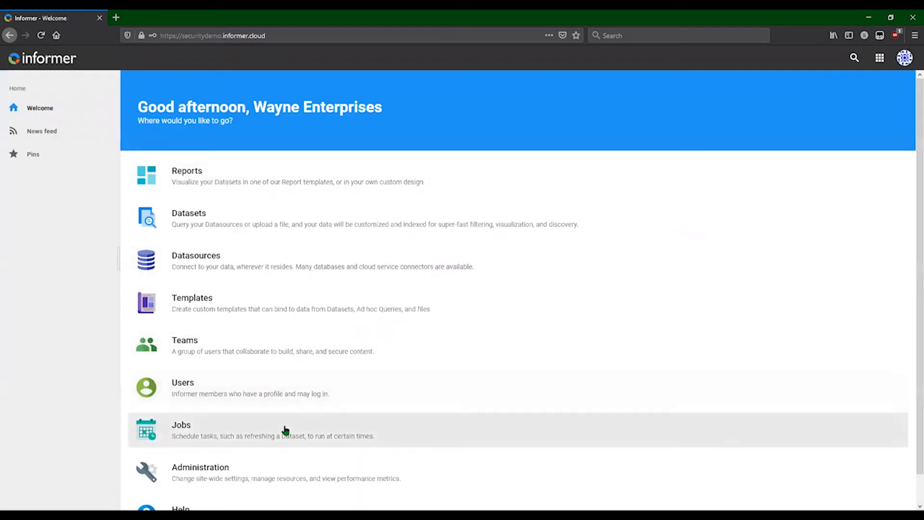
pyautogui.click(245, 391)
pyautogui.doubleClick(167, 172)
pyautogui.click(905, 81)
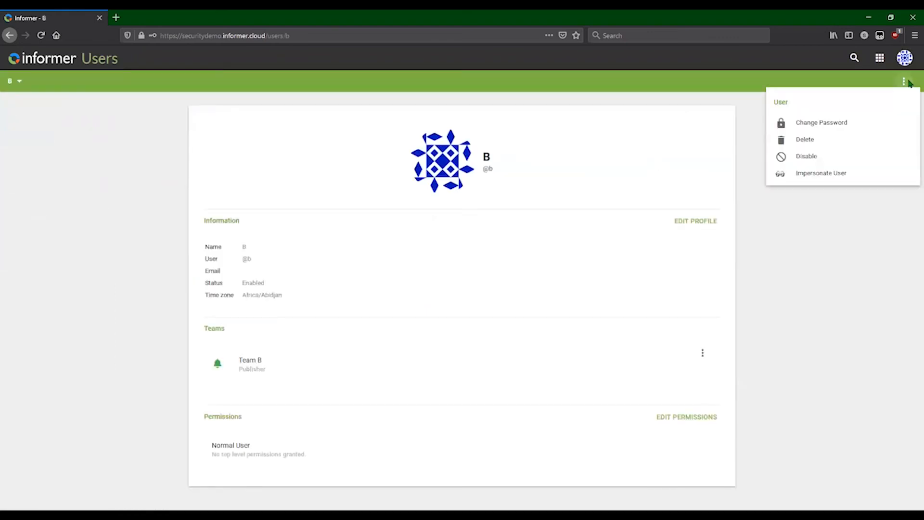
pyautogui.click(837, 173)
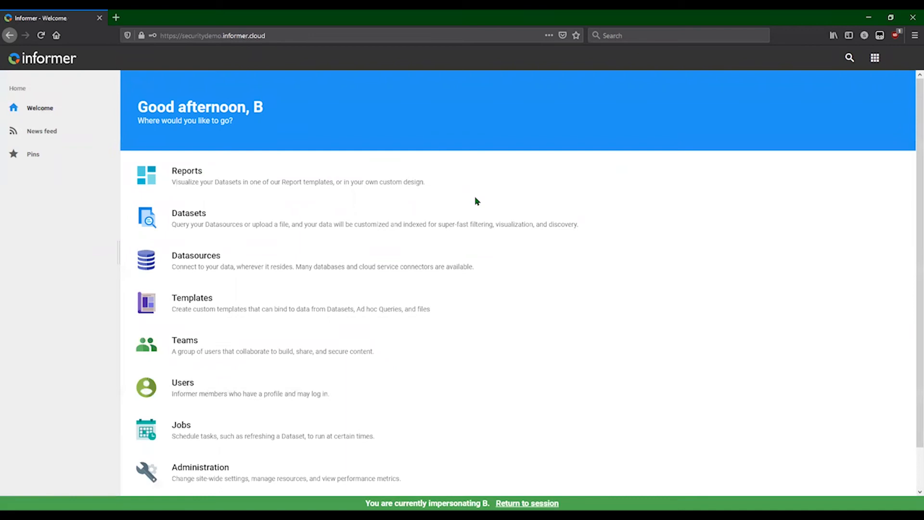
# View the Employees - Datasource Access dataset's data as user B, and return to the administrator session.
pyautogui.click(227, 223)
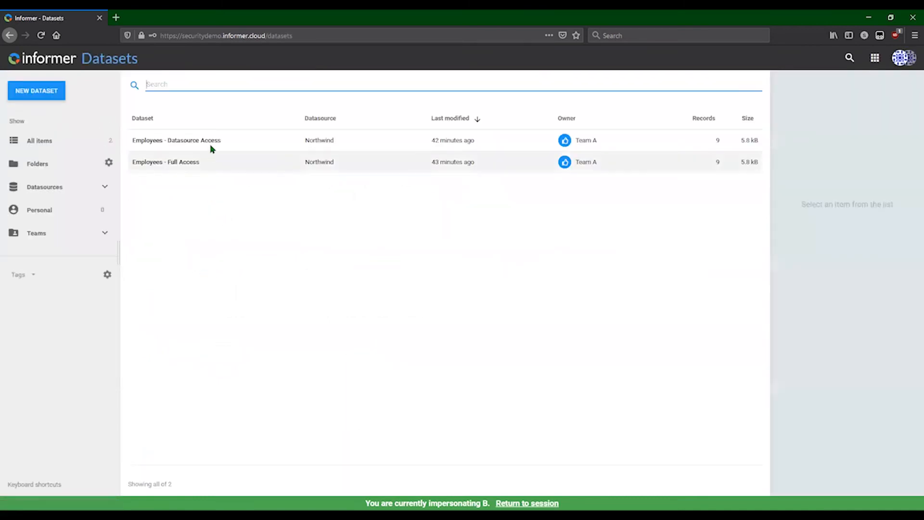
pyautogui.doubleClick(213, 143)
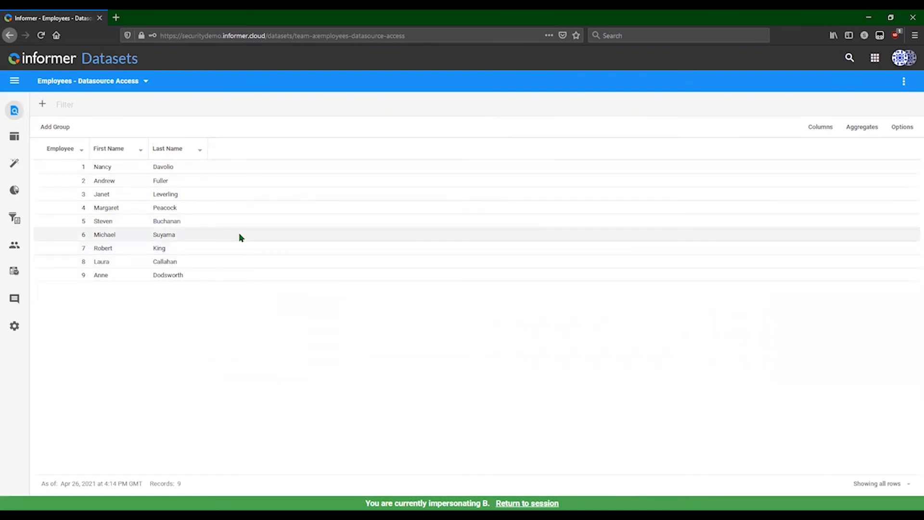
pyautogui.click(539, 503)
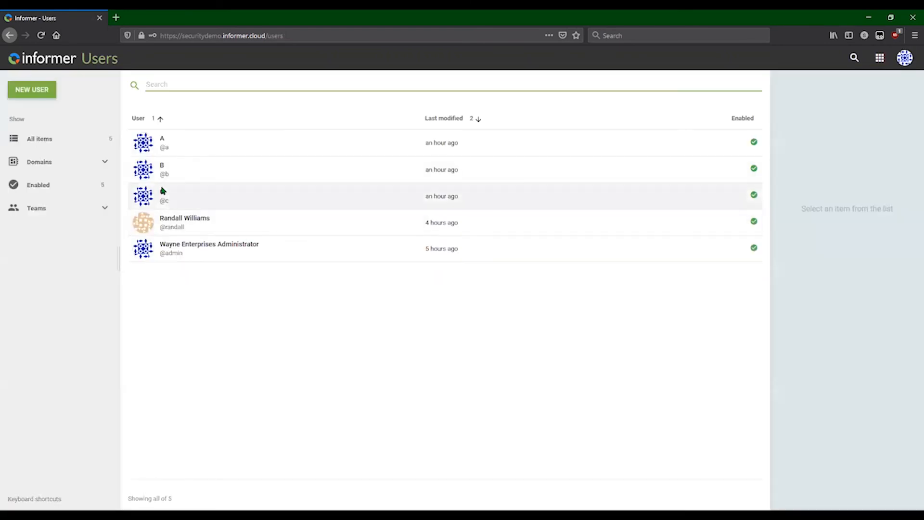
# Open the profile of user C from the users list and impersonate that user.
pyautogui.doubleClick(161, 193)
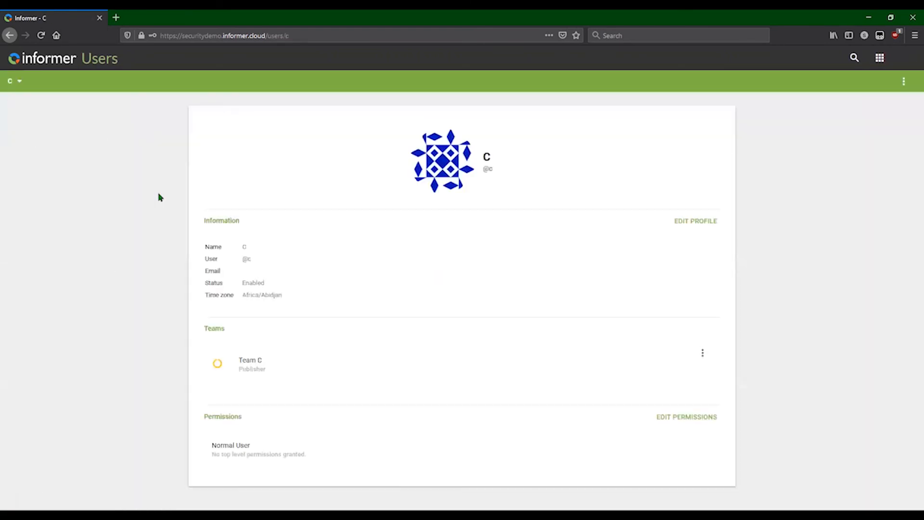
pyautogui.click(902, 87)
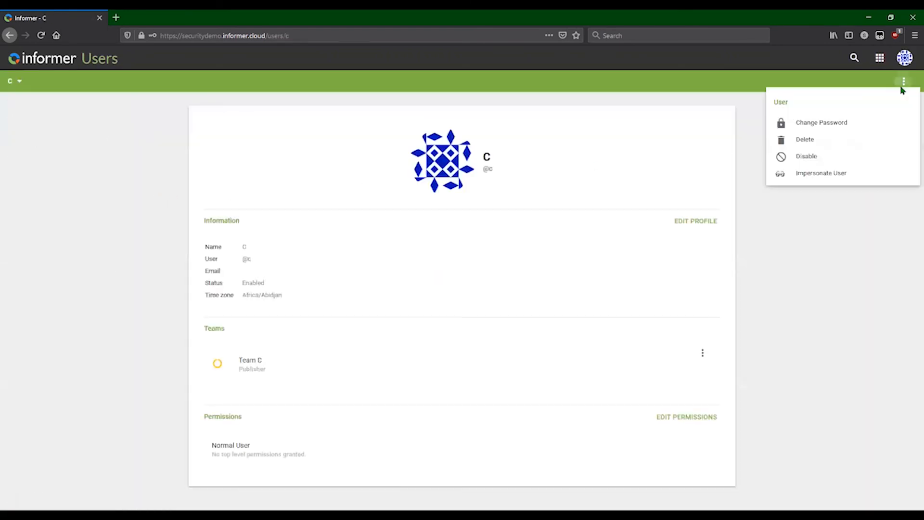
pyautogui.click(833, 173)
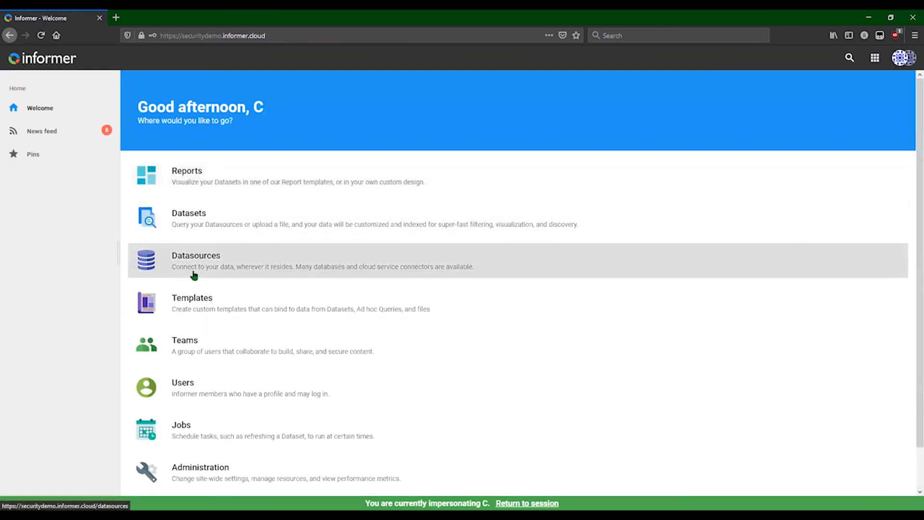
# View the Employees - Datasource Access dataset's data as user C, and return to the administrator session.
pyautogui.click(184, 224)
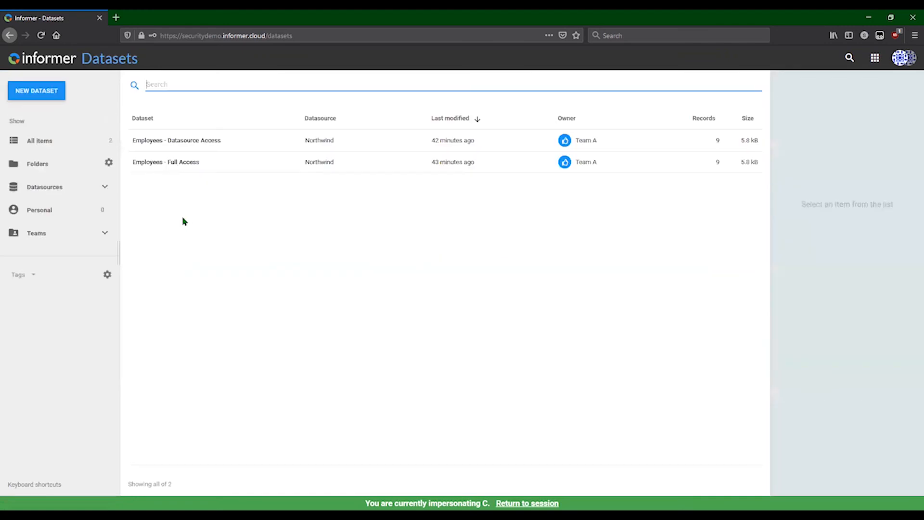
pyautogui.doubleClick(178, 141)
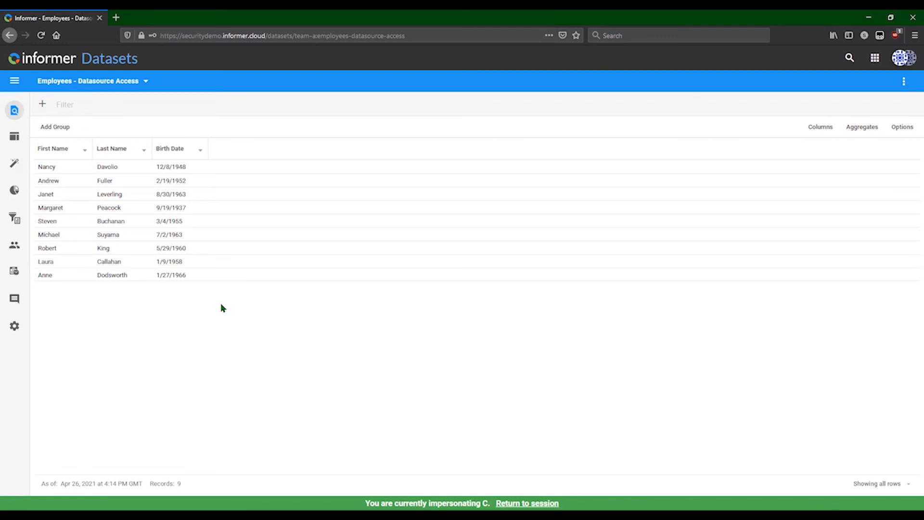
pyautogui.click(541, 501)
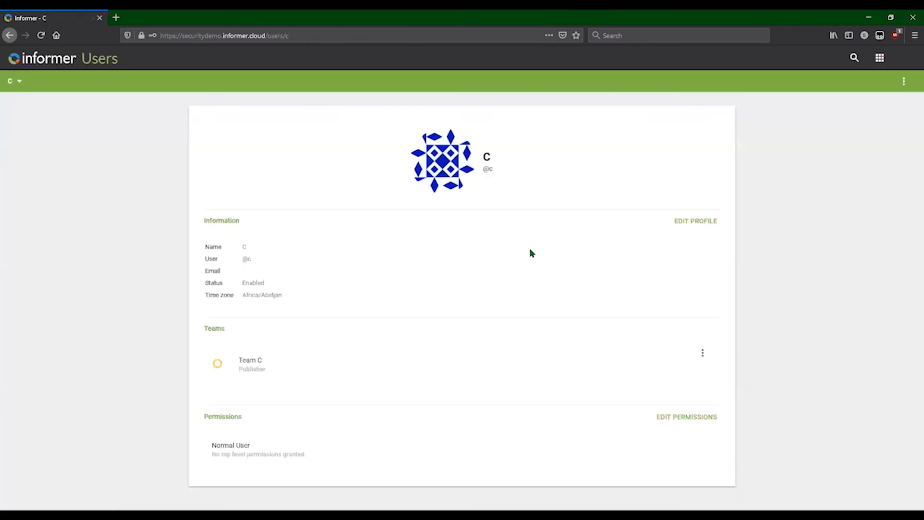
# Open the top-level system settings in Administration to examine the dataset field security option.
pyautogui.click(48, 60)
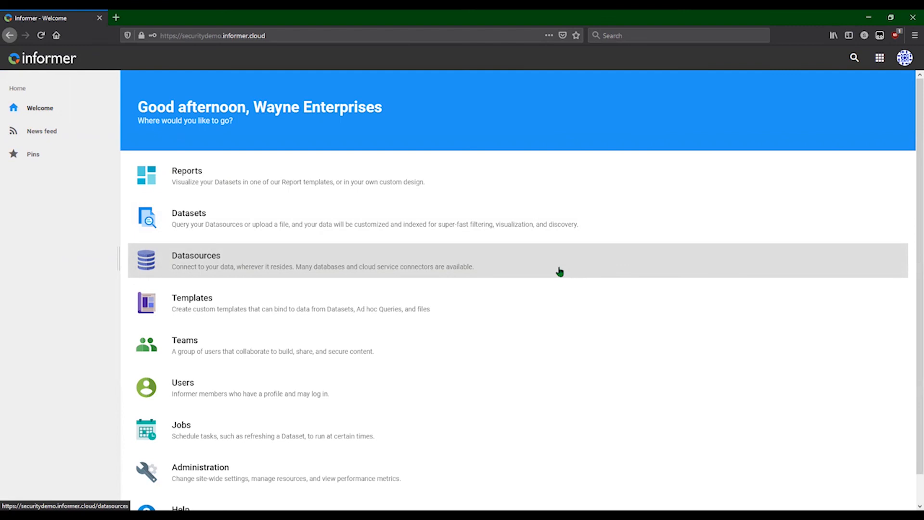
pyautogui.click(202, 487)
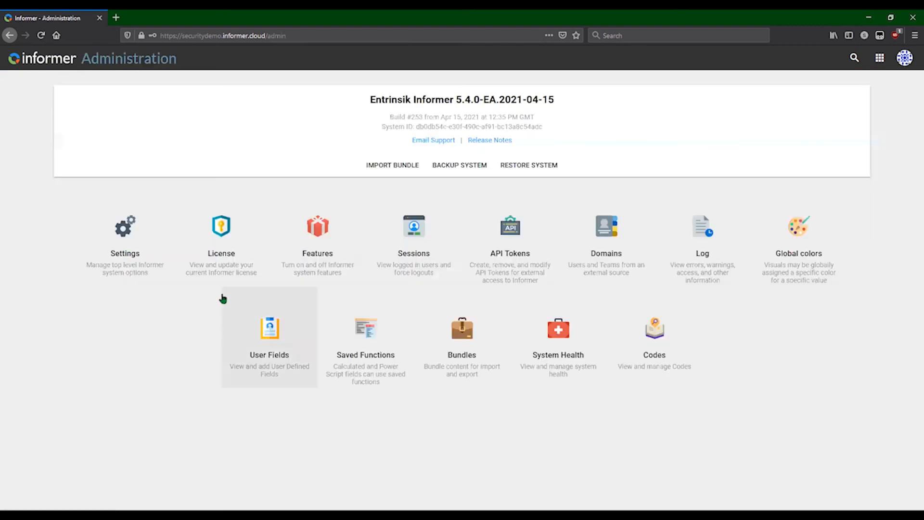
pyautogui.click(116, 247)
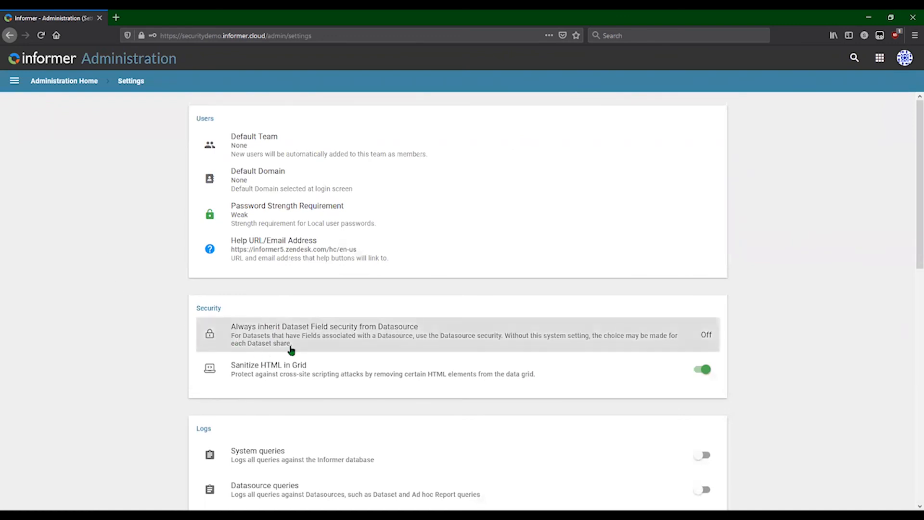